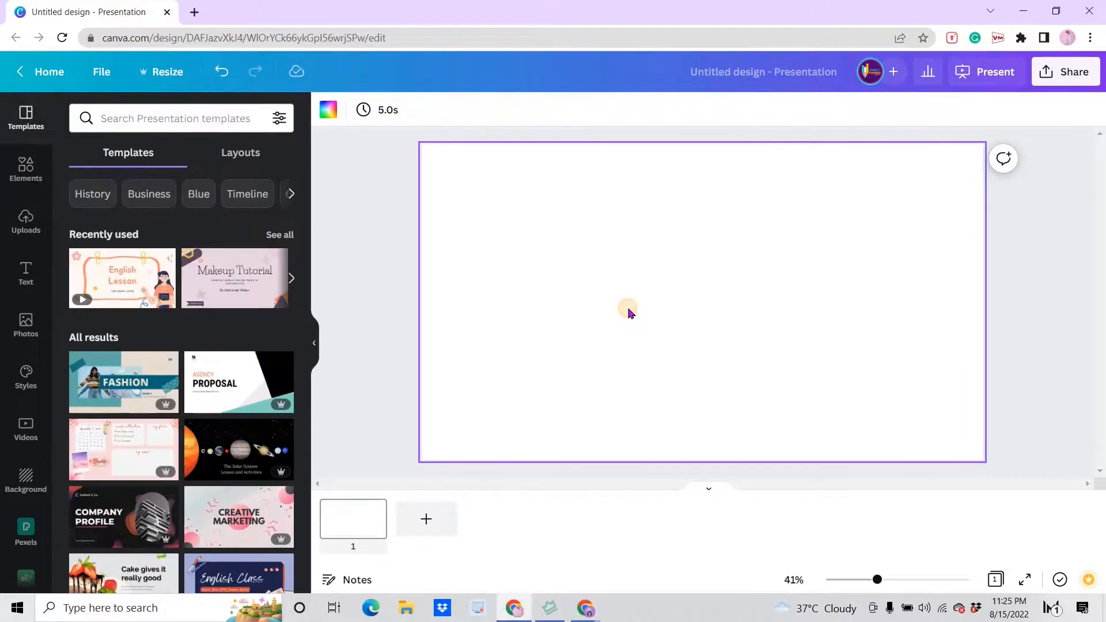
Search the elements library for "gradient color" and restrict the results to graphics.
left_click(34, 168)
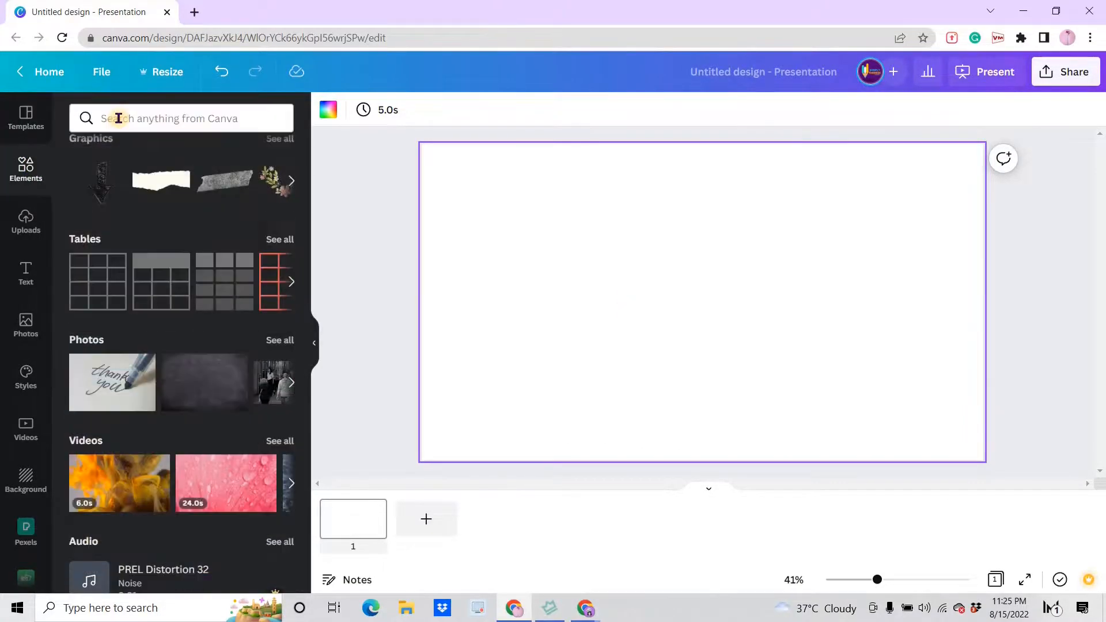
left_click(118, 118)
type("gradient")
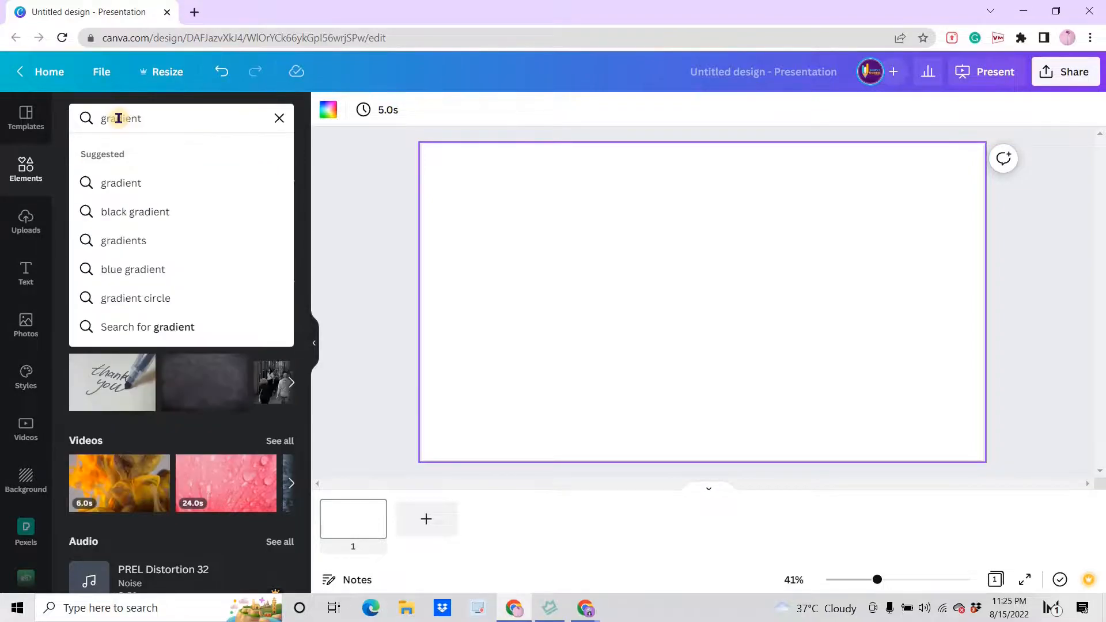
type(" color")
key("Return")
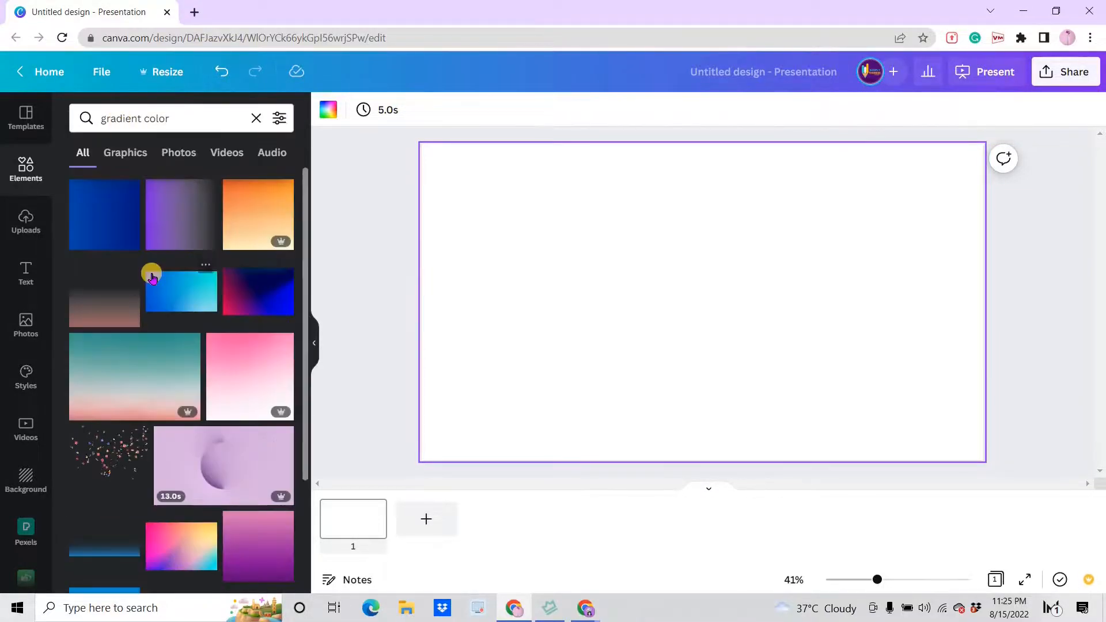
scroll(148, 271, "down", 2)
scroll(152, 279, "down", 5)
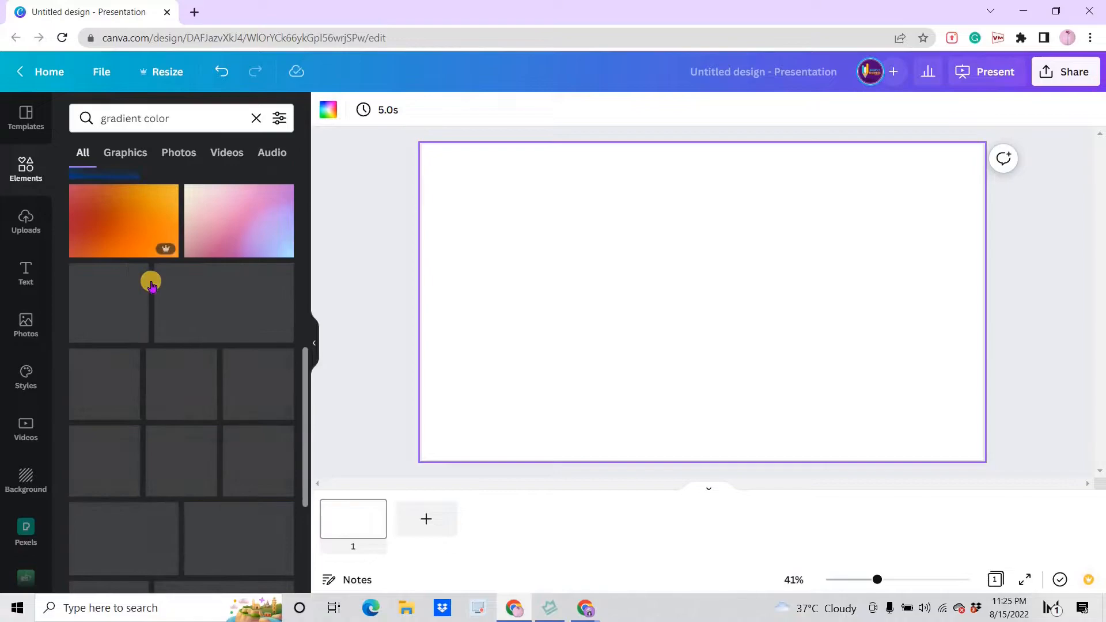
scroll(150, 282, "up", 3)
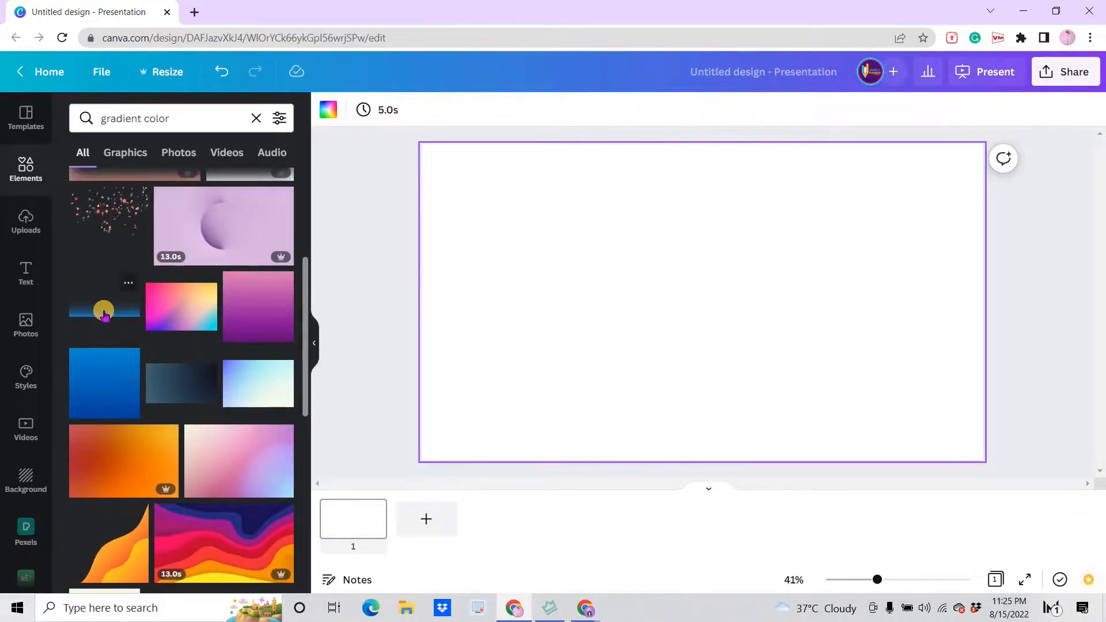
scroll(104, 314, "down", 6)
left_click(125, 153)
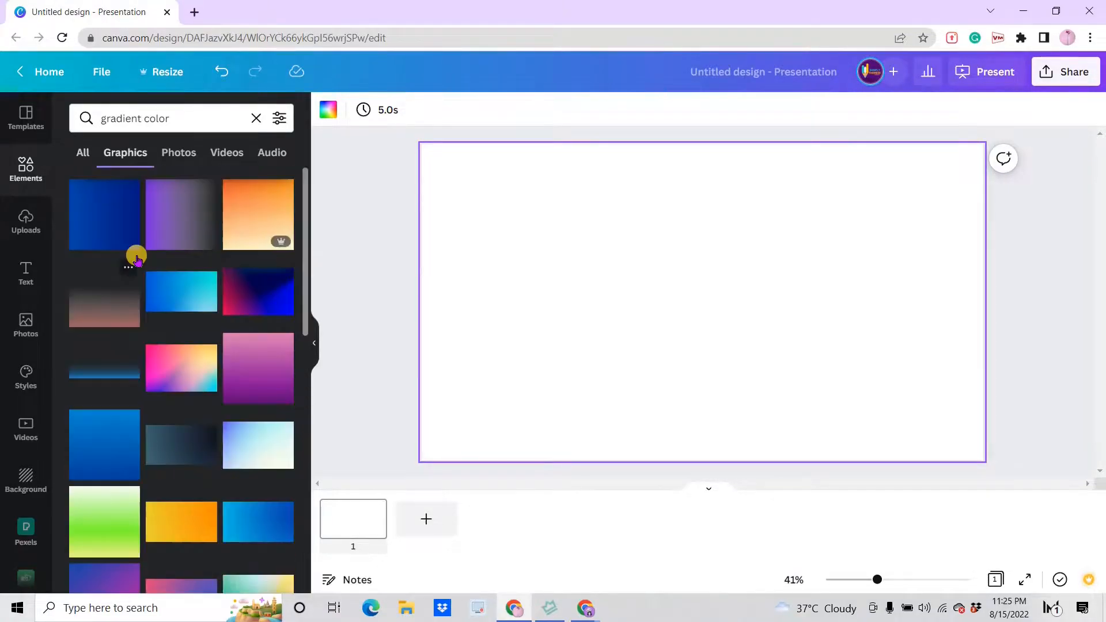
Add the red, yellow, blue and purple blurred gradient graphic to the page and set it as the background.
scroll(137, 261, "down", 4)
scroll(137, 261, "down", 2)
scroll(137, 261, "down", 2)
scroll(137, 261, "down", 2)
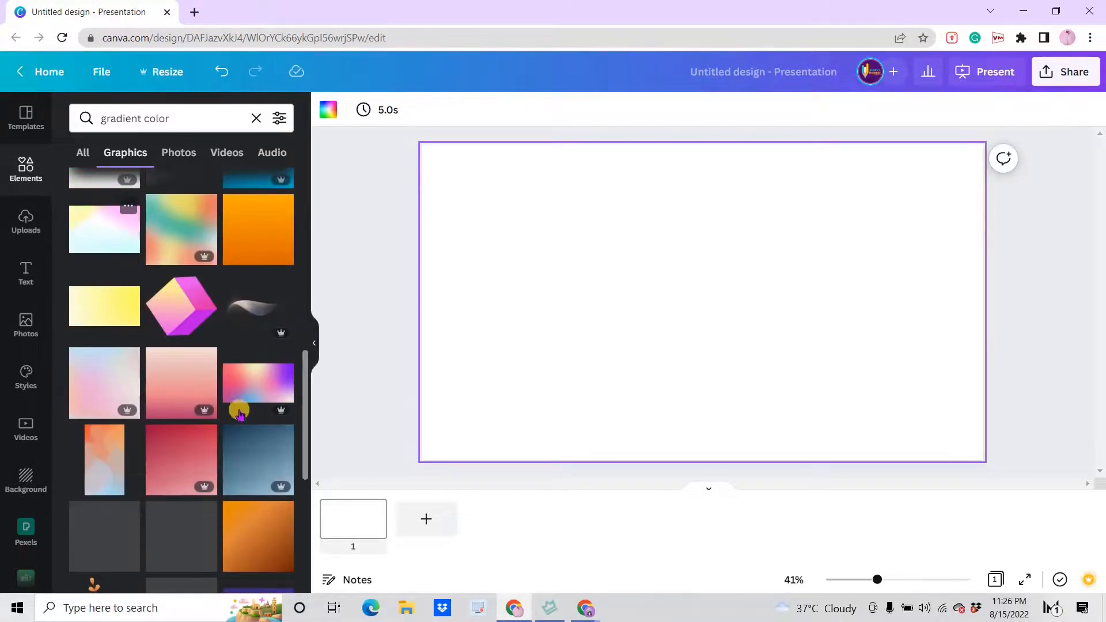
left_click(256, 384)
right_click(608, 297)
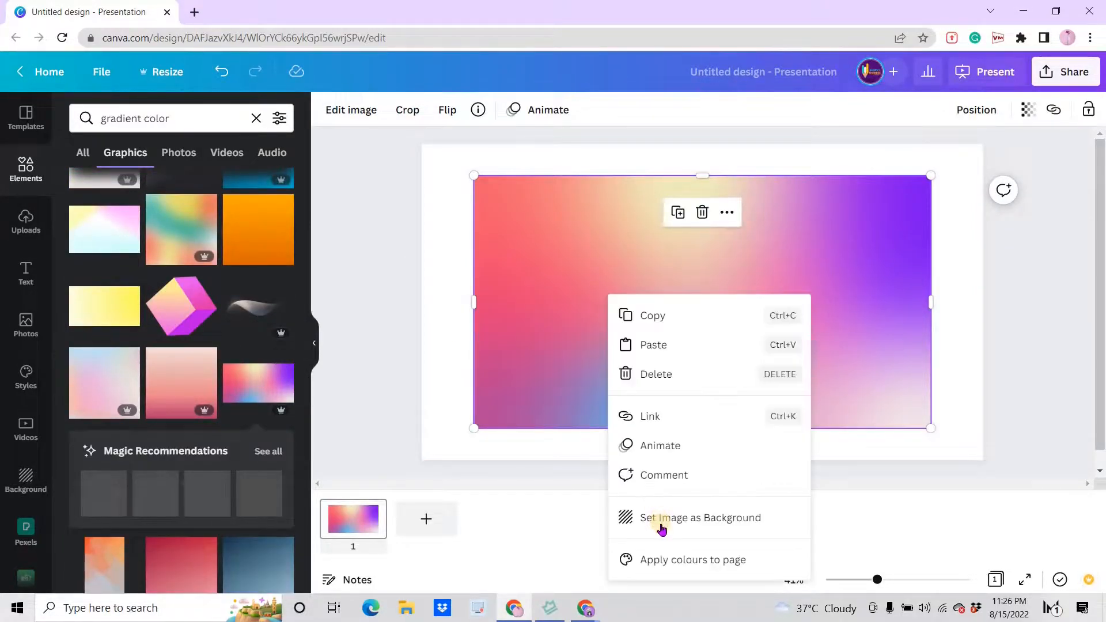
left_click(662, 519)
left_click(540, 313)
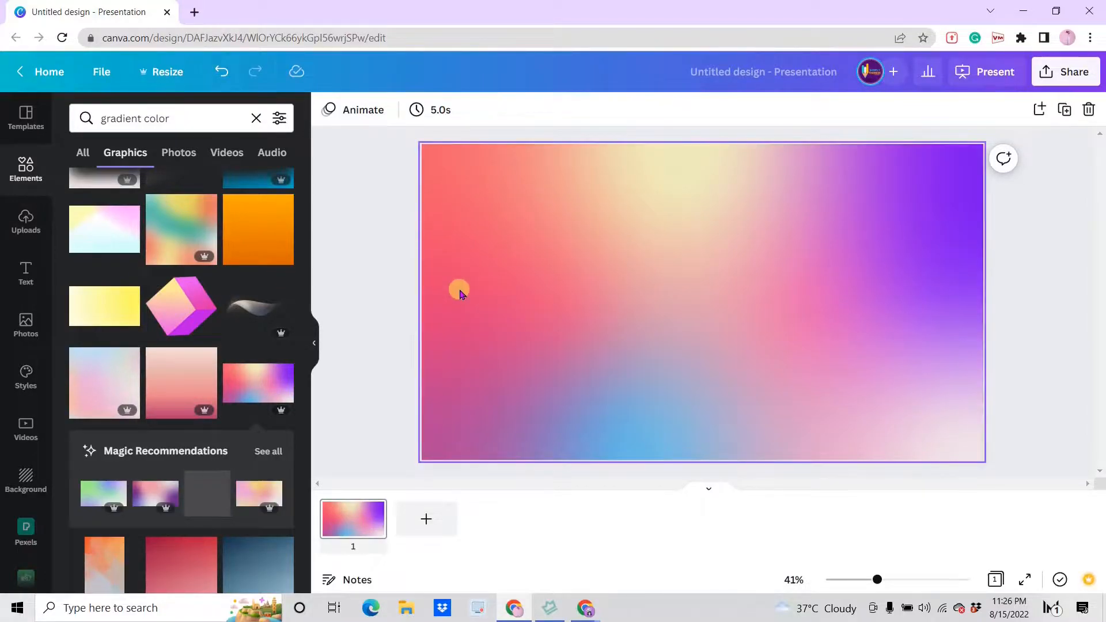
Rename the design as GRADIENT TEXT EFFECT.
left_click(741, 77)
type("GRADIENT TEXT EFFECT")
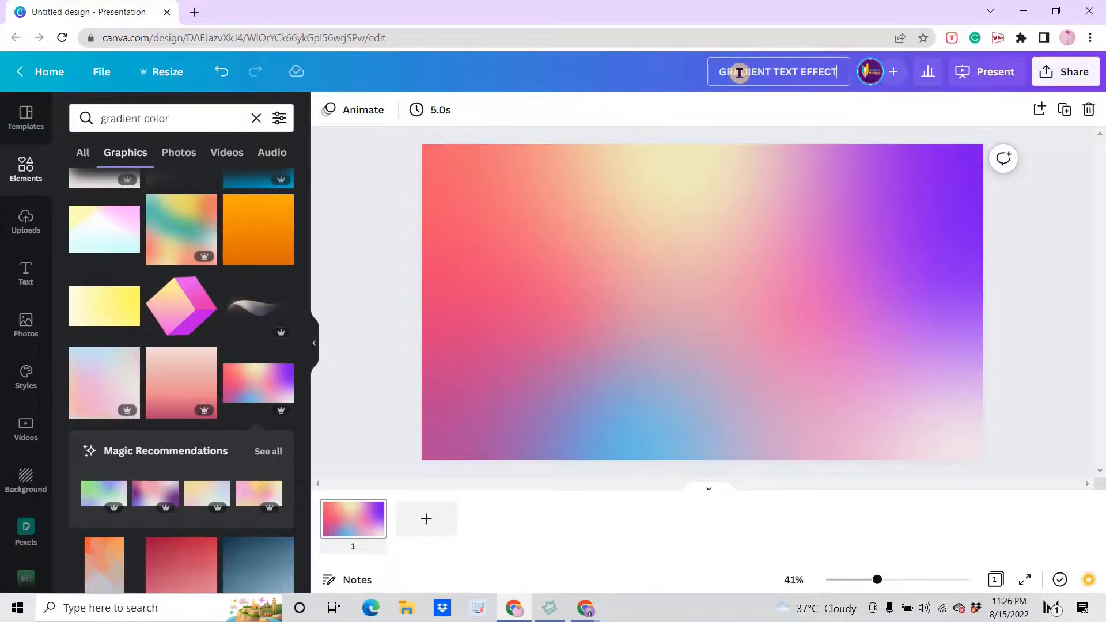
left_click(525, 426)
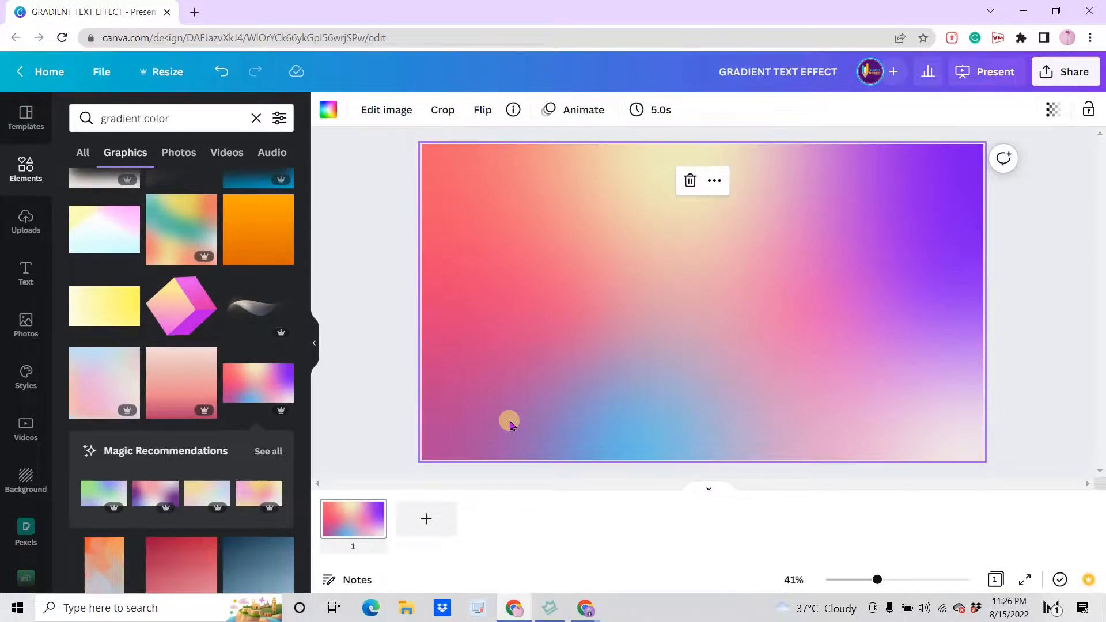
Add a text box over the gradient background and set its font size to 100.
key("t")
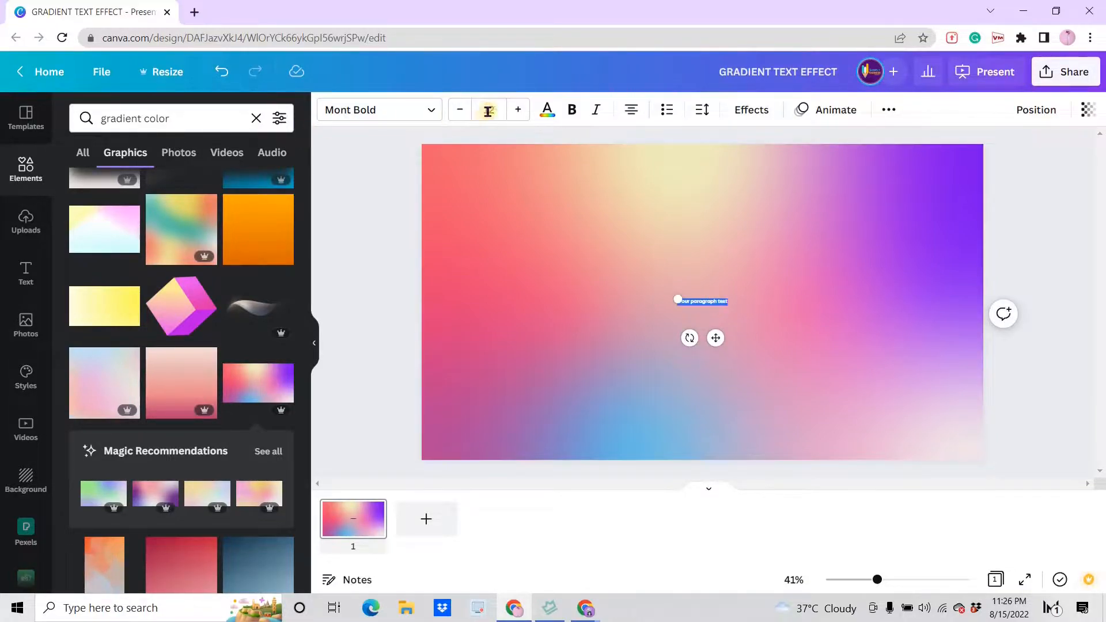
left_click(490, 111)
type("100")
key("Return")
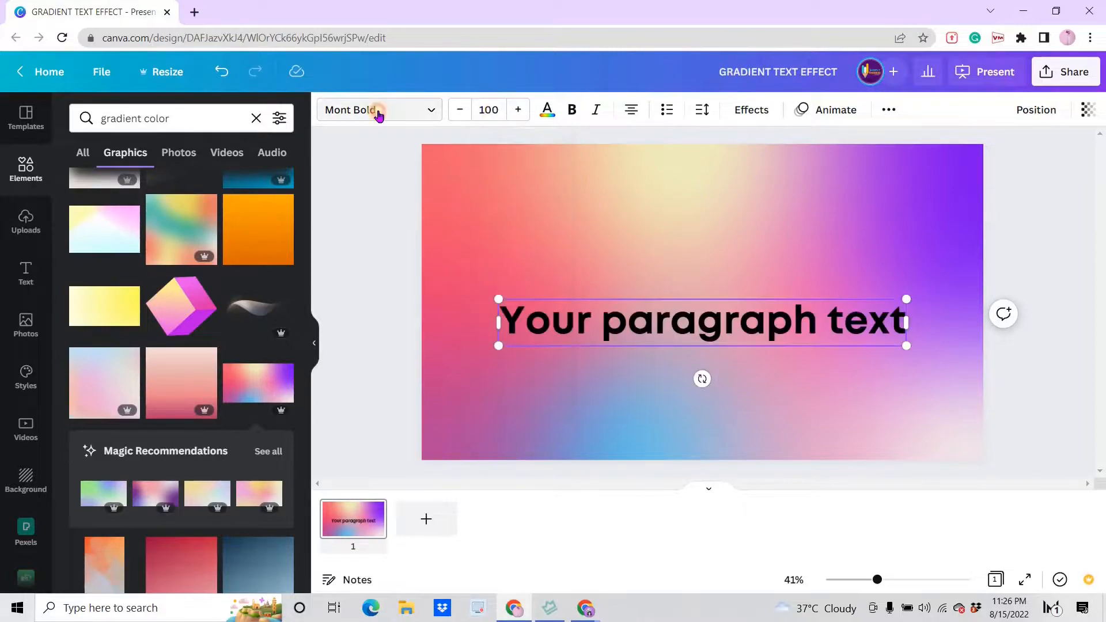
Change the text's font to Agrandir Narrow Black.
left_click(377, 110)
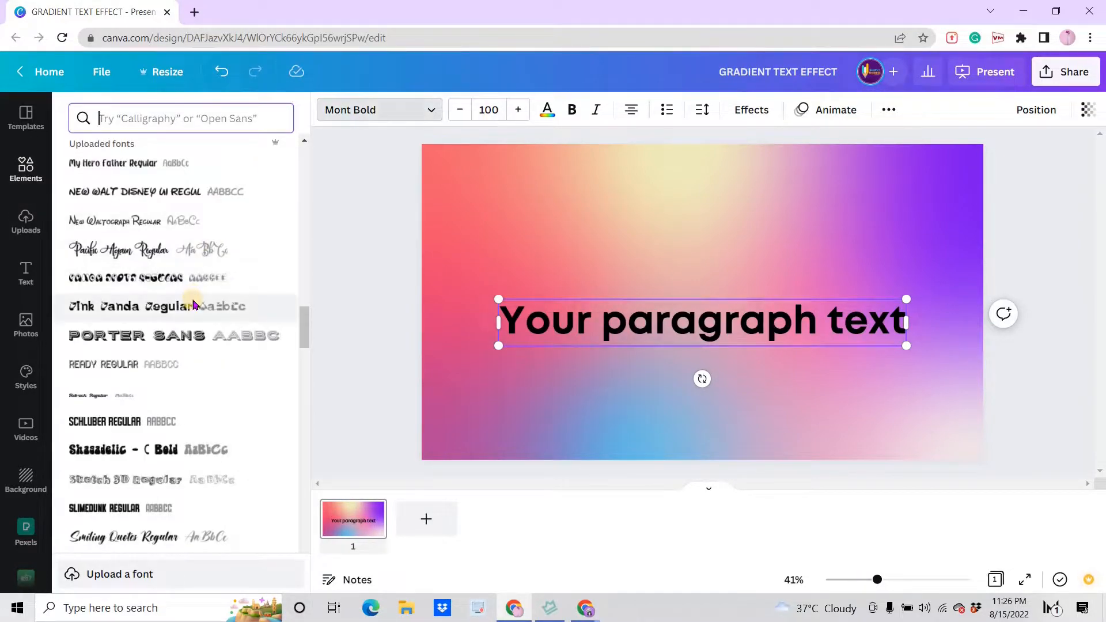
scroll(193, 301, "down", 5)
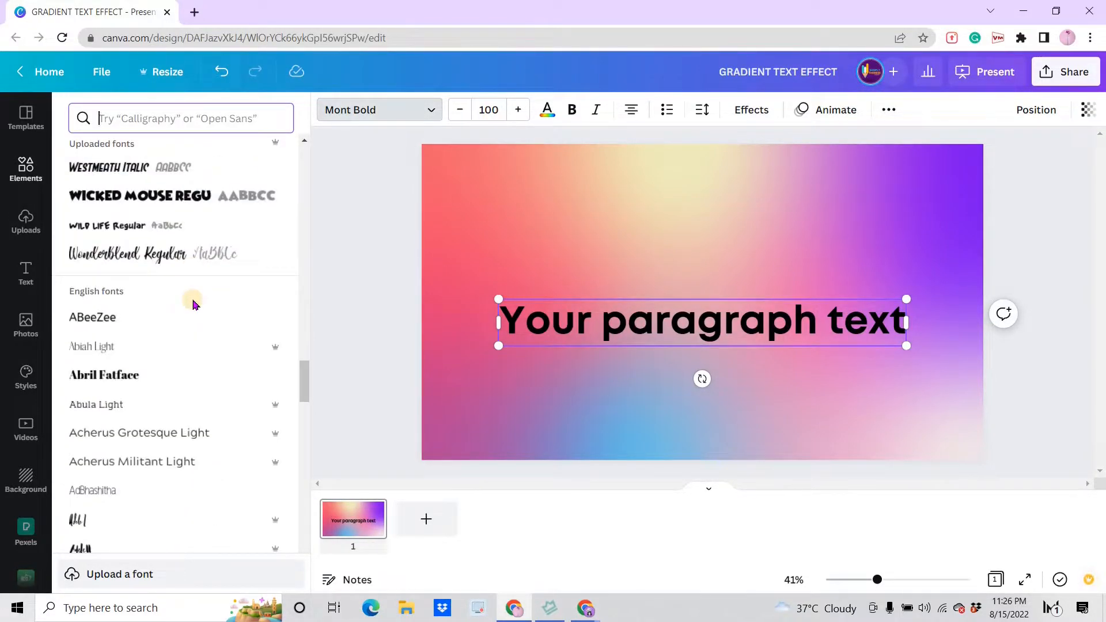
scroll(193, 303, "down", 4)
scroll(193, 304, "down", 4)
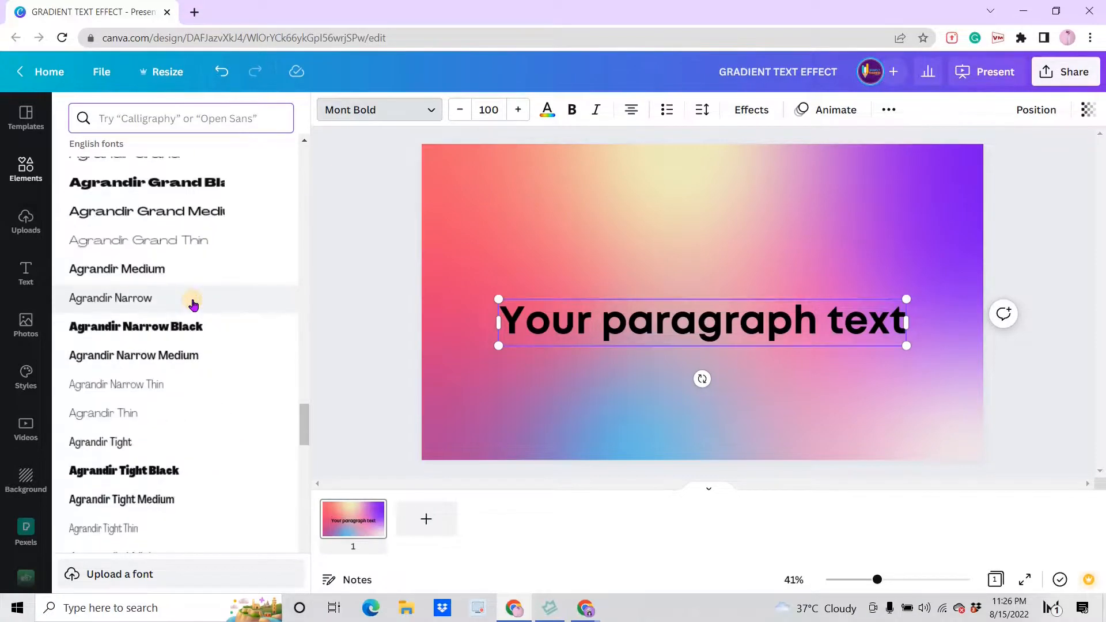
left_click(193, 327)
Replace the placeholder text with SMILE and enlarge it to a font size of about 411, centred on the page.
left_click(634, 317)
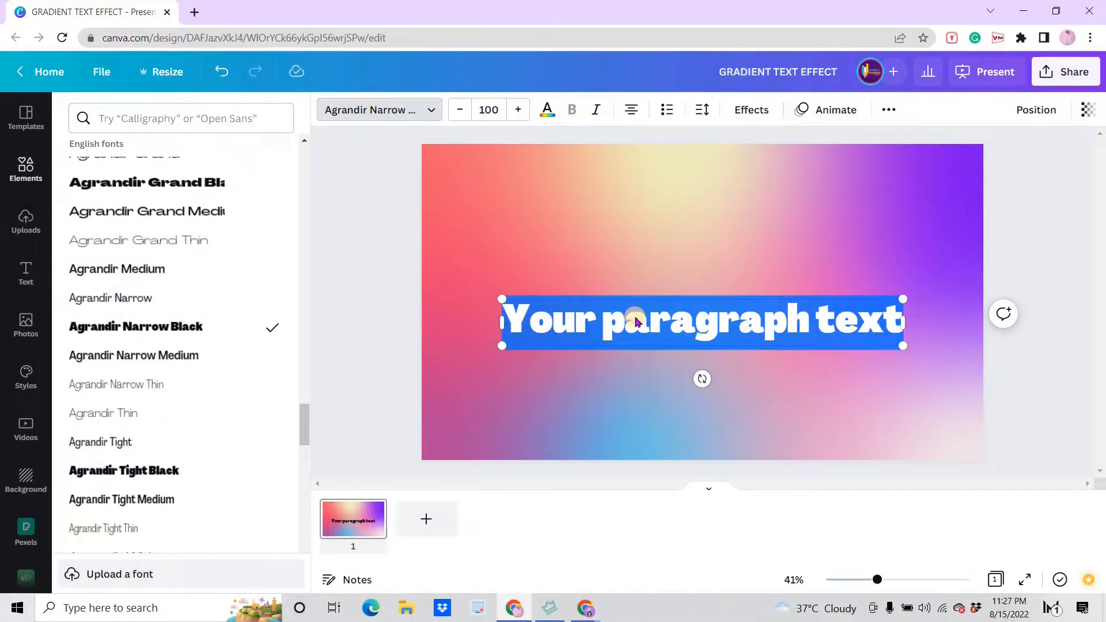
type("SMILE")
left_click_drag(663, 296, 452, 226)
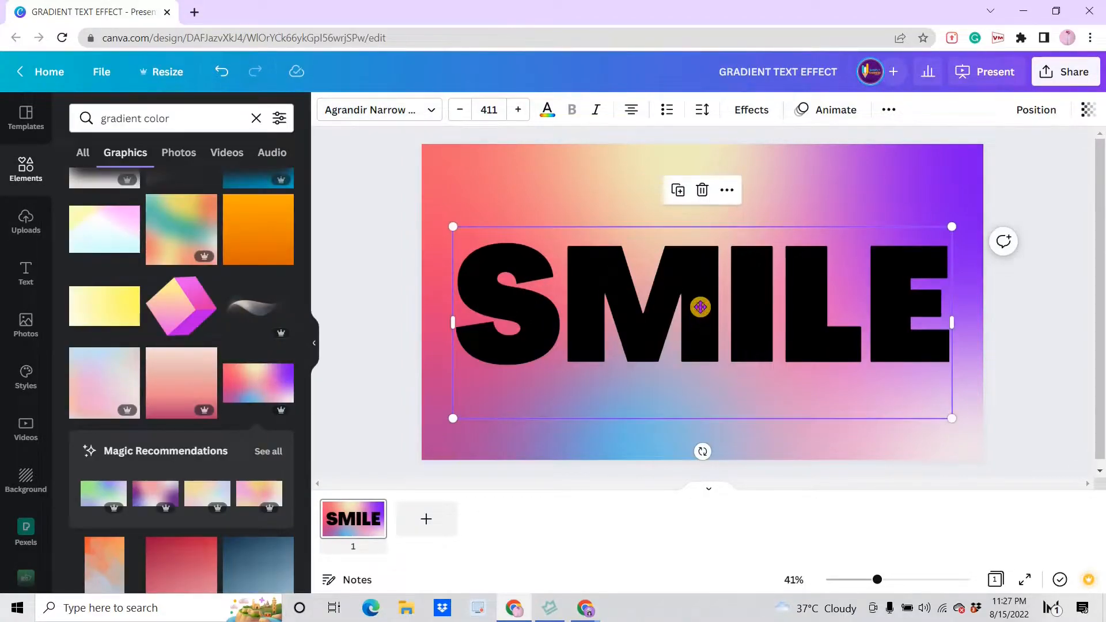
mouse_move(701, 307)
left_mouse_down()
mouse_move(696, 343)
mouse_move(700, 290)
left_mouse_up()
Color the SMILE text white and set its transparency to 45.
left_click(547, 109)
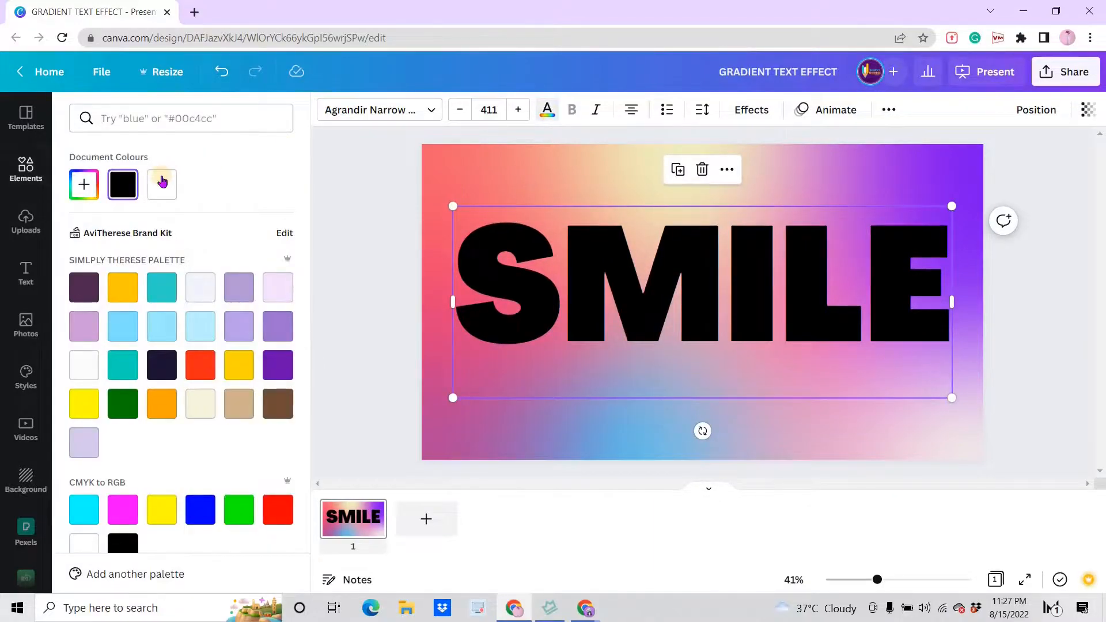
left_click(162, 183)
left_click(1087, 110)
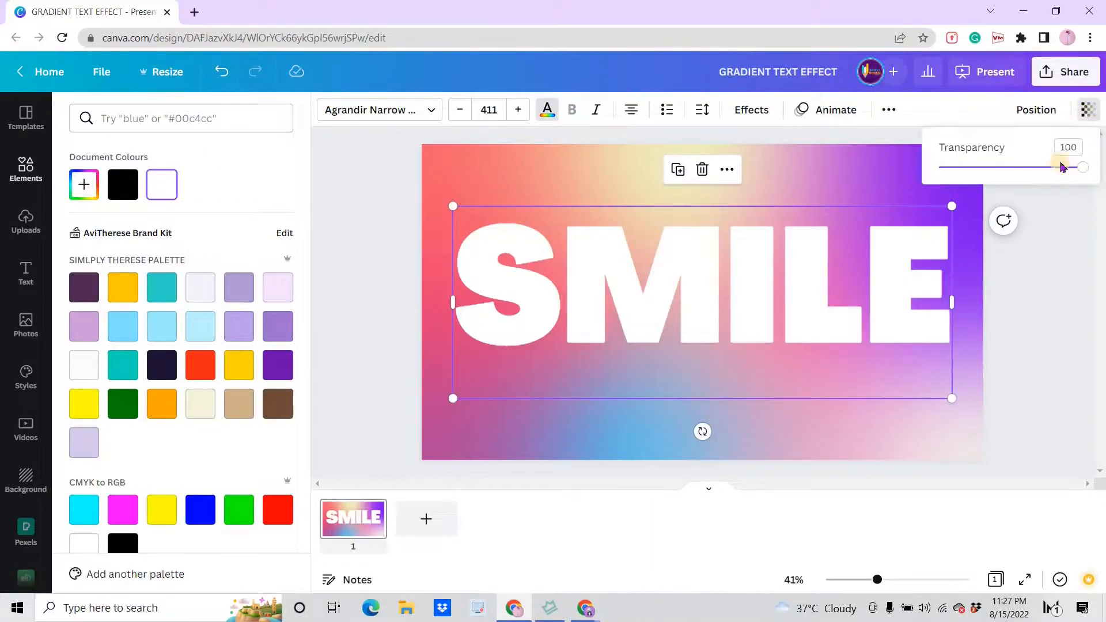
left_click_drag(1078, 168, 1004, 180)
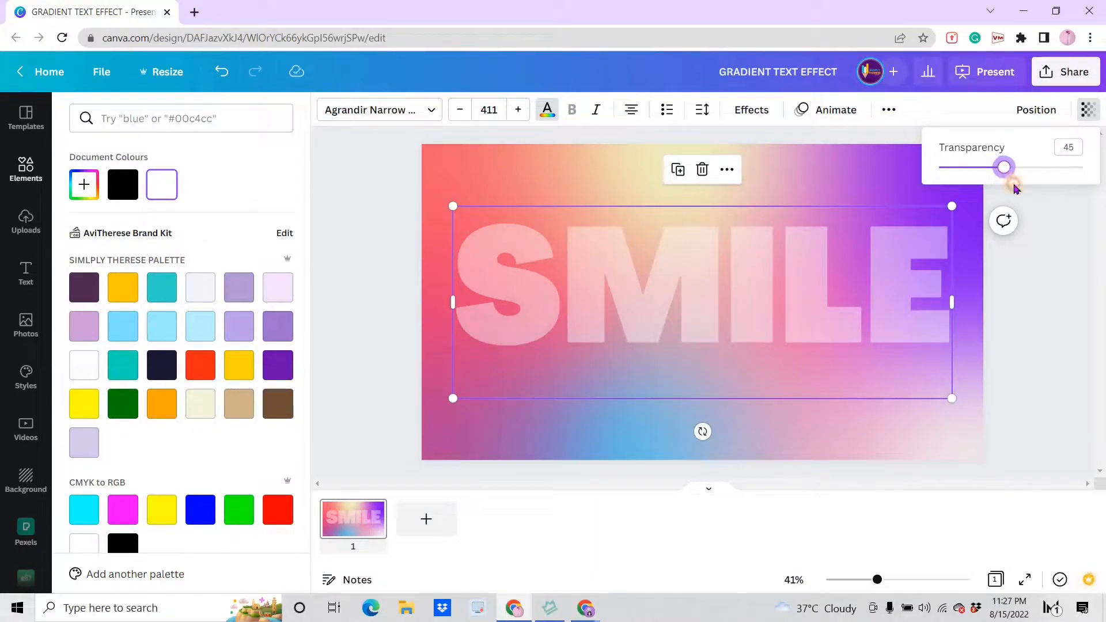
left_click(1066, 276)
left_click(593, 196)
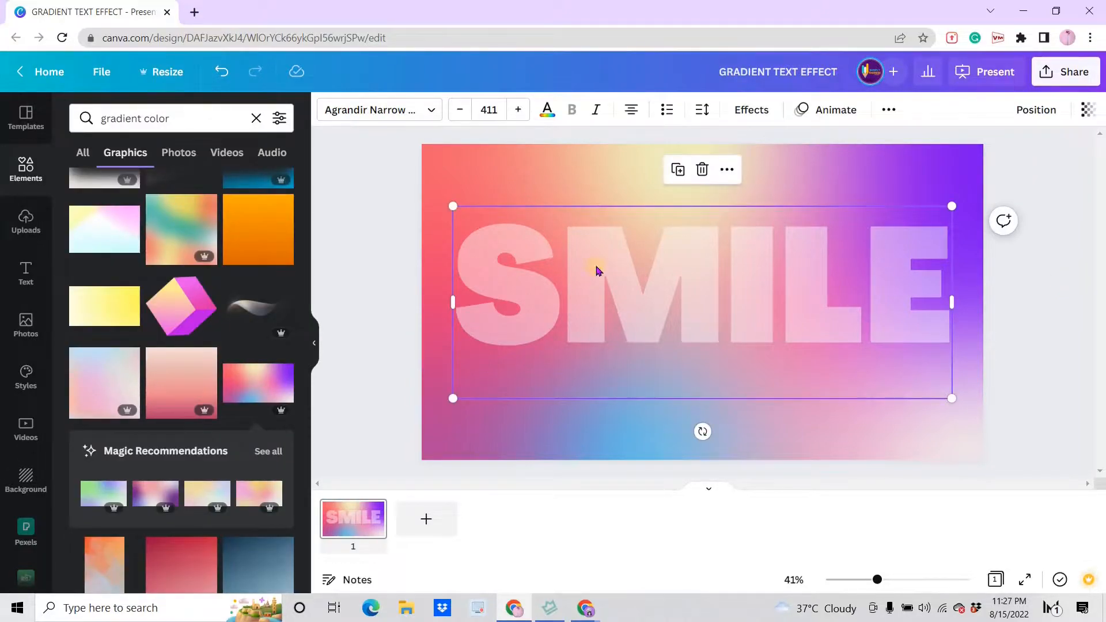
left_click(463, 428)
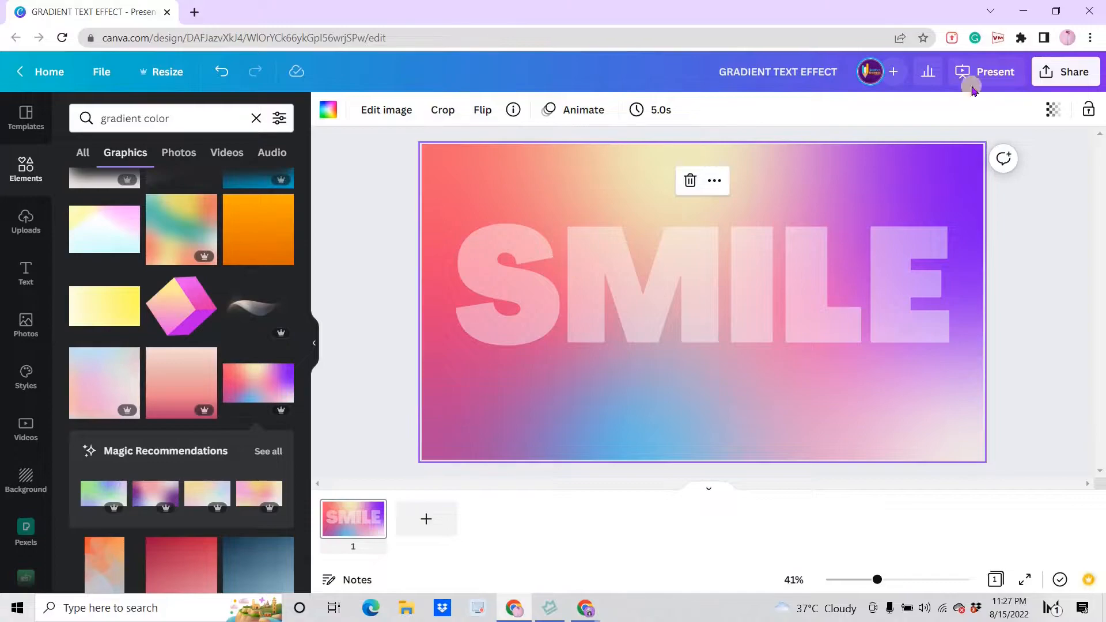
Download the design as a PNG image.
left_click(1066, 73)
left_click(909, 433)
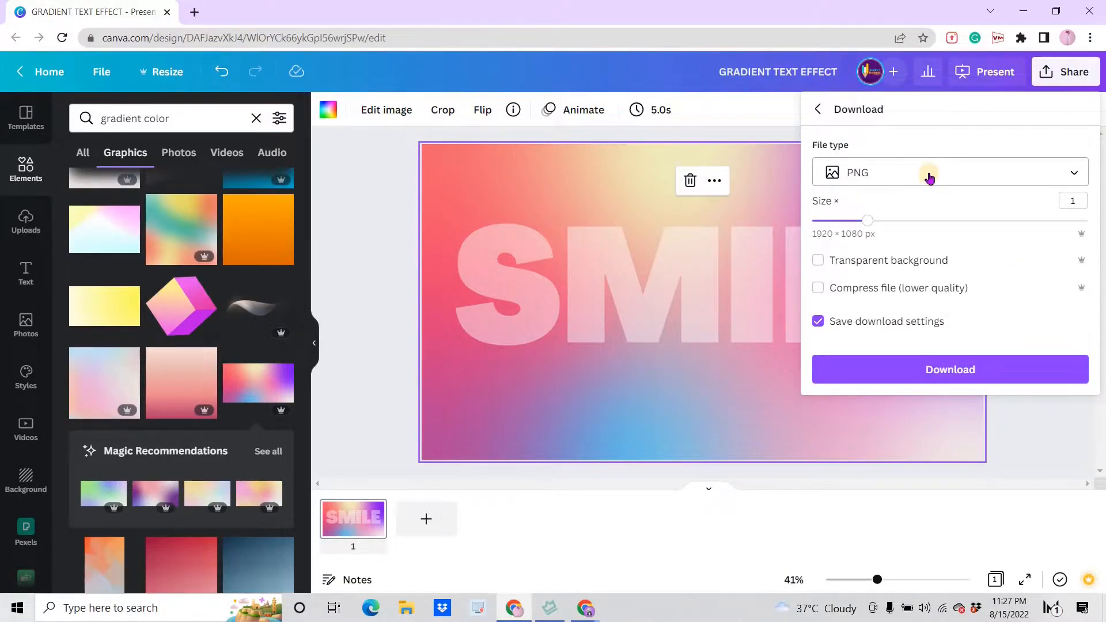
left_click(955, 373)
Add a second page, upload the downloaded GRADIENT TEXT EFFECT PNG and place it near the middle of that page.
left_click(426, 519)
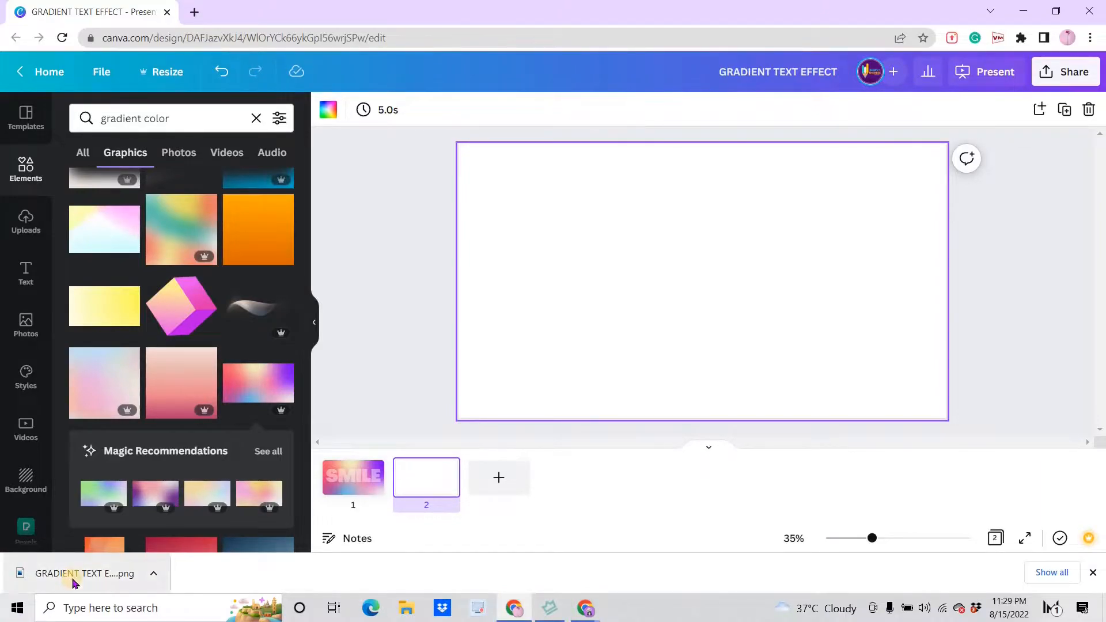
left_click_drag(74, 583, 113, 289)
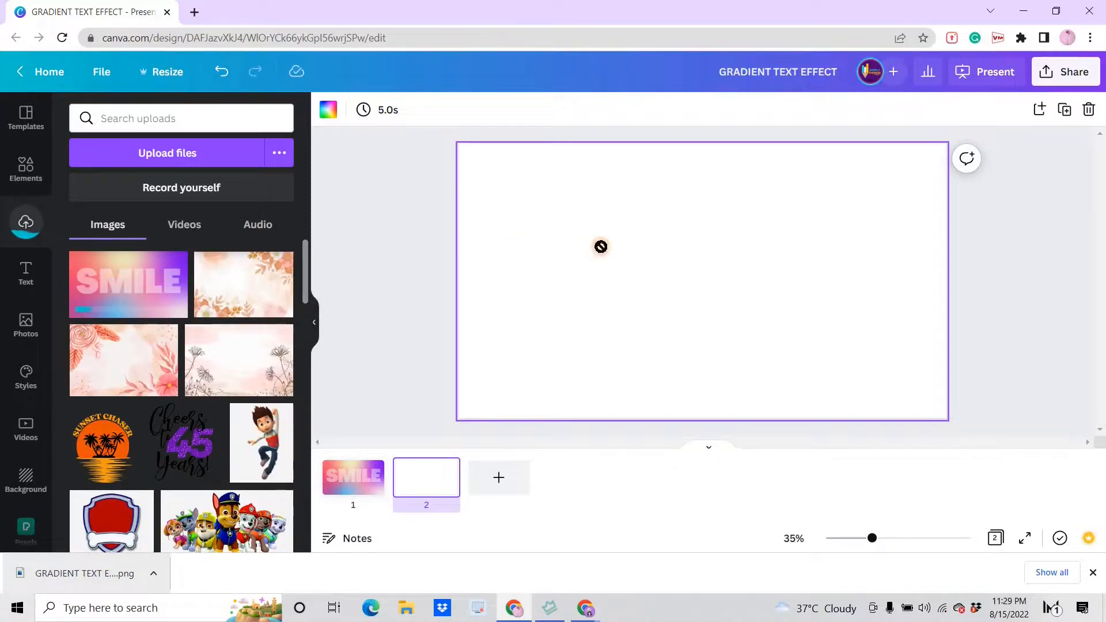
left_click_drag(601, 247, 601, 248)
left_click_drag(692, 293, 650, 266)
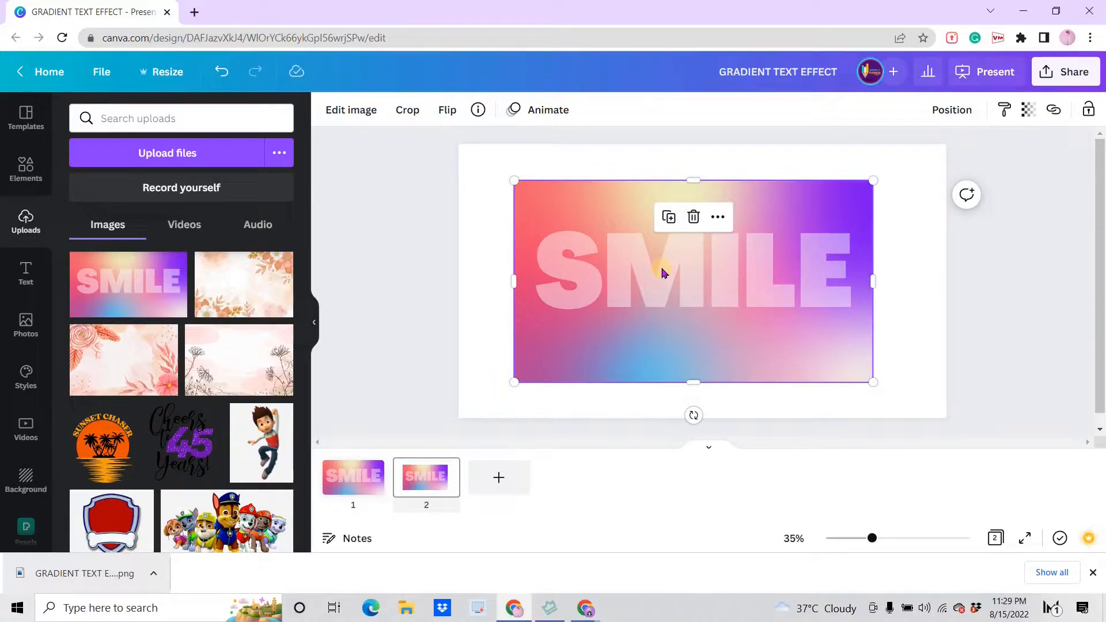
left_click_drag(669, 269, 665, 266)
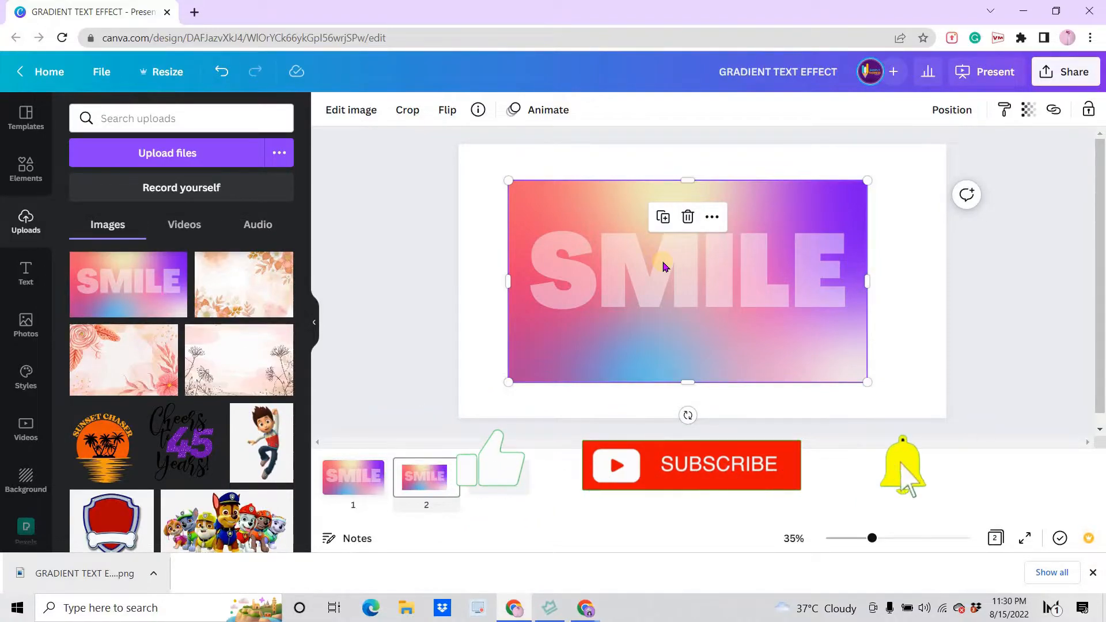
Remove the background from the SMILE image with Background Remover and apply the result.
left_click(342, 112)
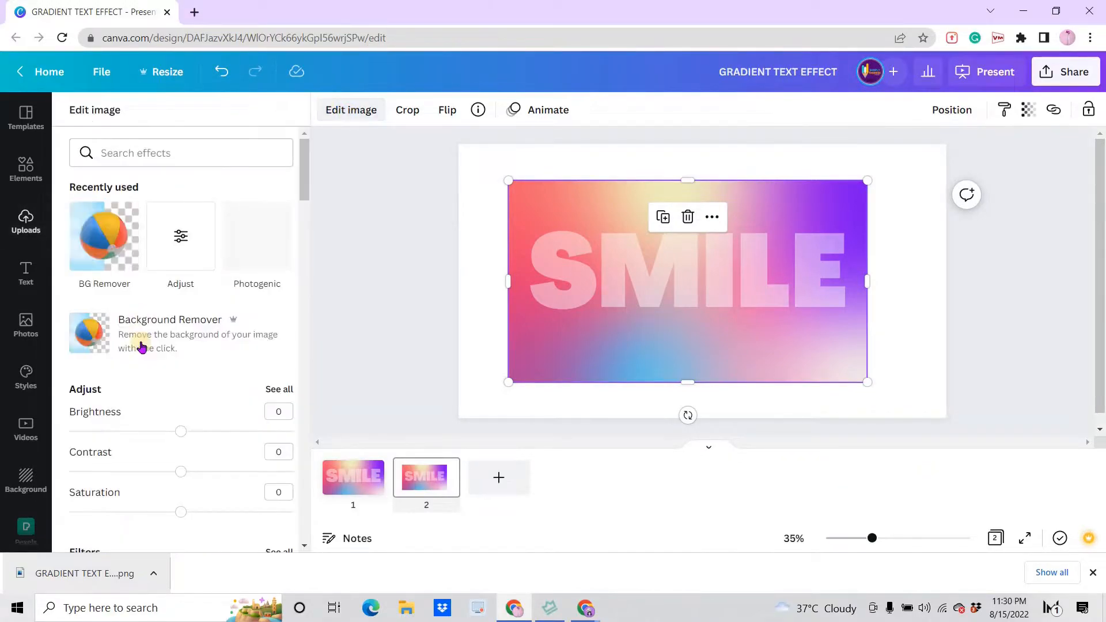
left_click(147, 336)
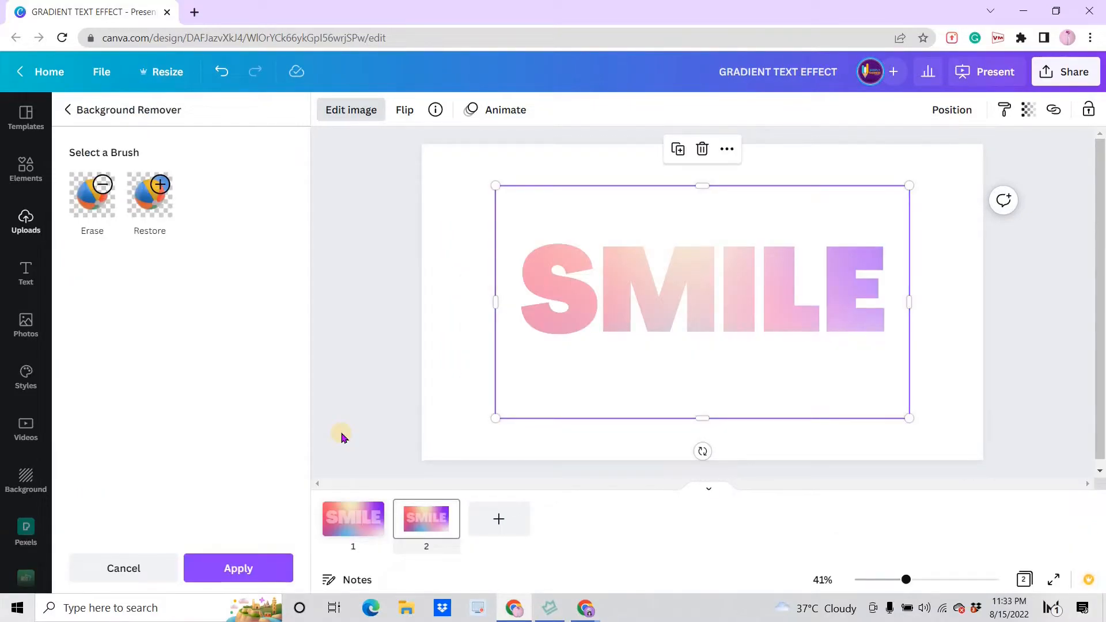
left_click(223, 567)
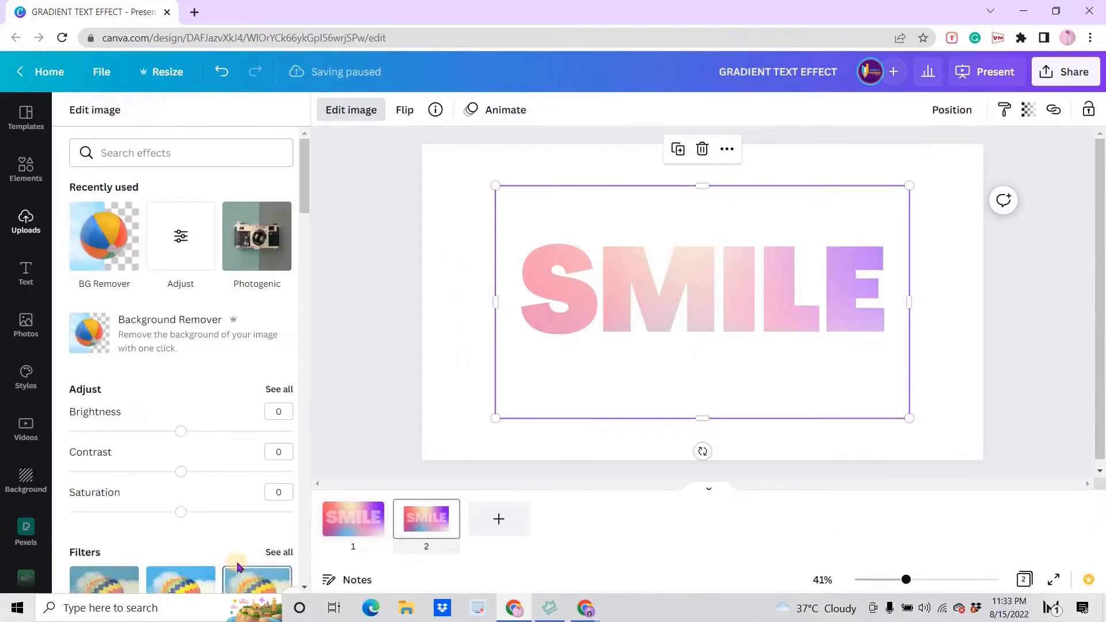
Crop the empty space above and below the SMILE lettering and enlarge the image across most of the page.
left_click_drag(702, 418, 703, 343)
left_click_drag(703, 186, 704, 242)
left_click_drag(655, 281, 622, 254)
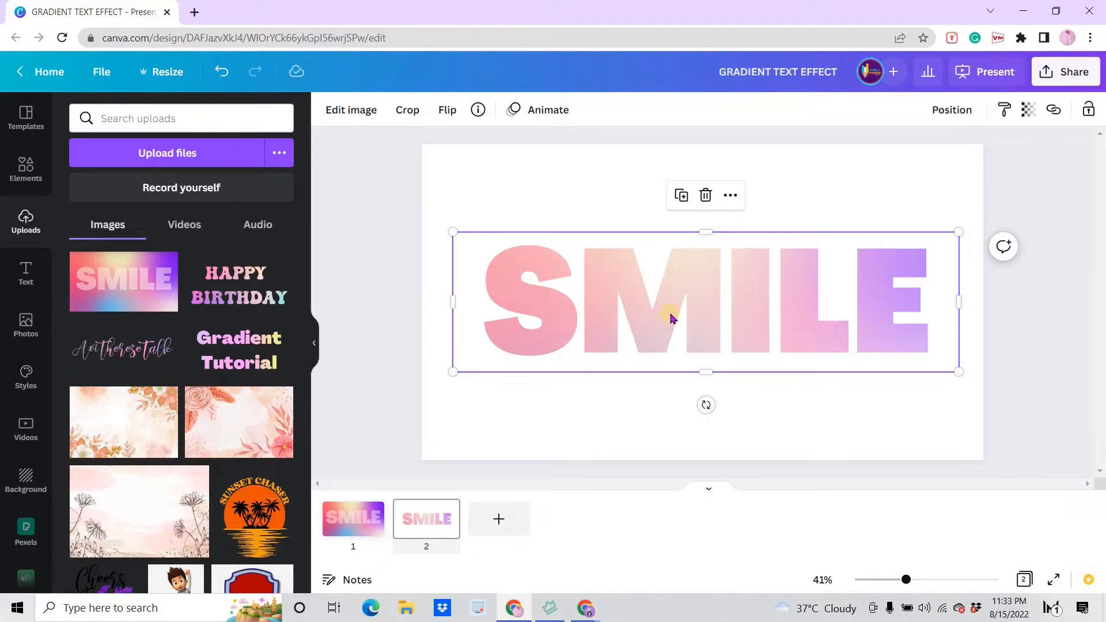
Set the SMILE image's brightness to 10 in its image adjustments.
left_click(351, 110)
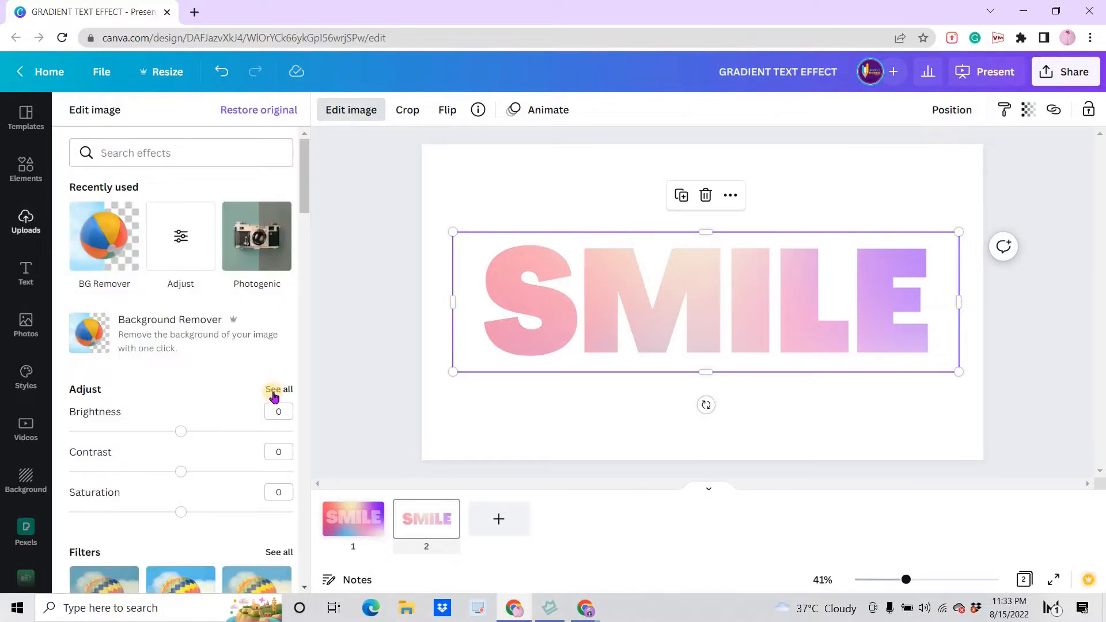
left_click(273, 390)
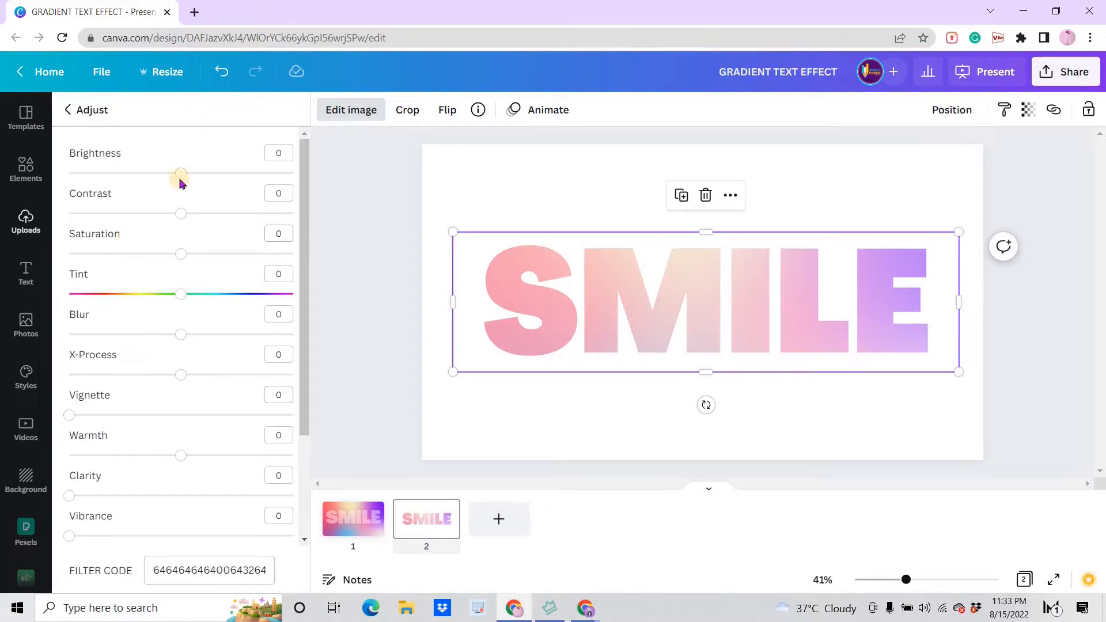
mouse_move(179, 176)
left_mouse_down()
mouse_move(214, 178)
mouse_move(148, 174)
mouse_move(193, 173)
left_mouse_up()
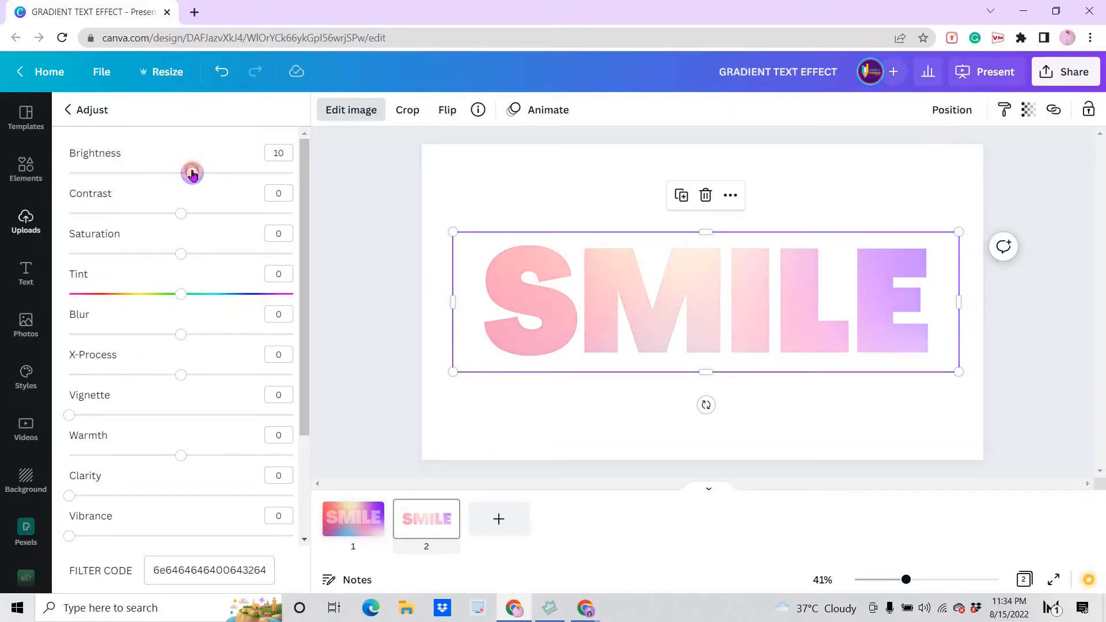
Raise the SMILE image's contrast and saturation slightly and close the image adjustments.
left_click_drag(180, 217, 202, 213)
left_click_drag(180, 253, 215, 255)
left_click(550, 167)
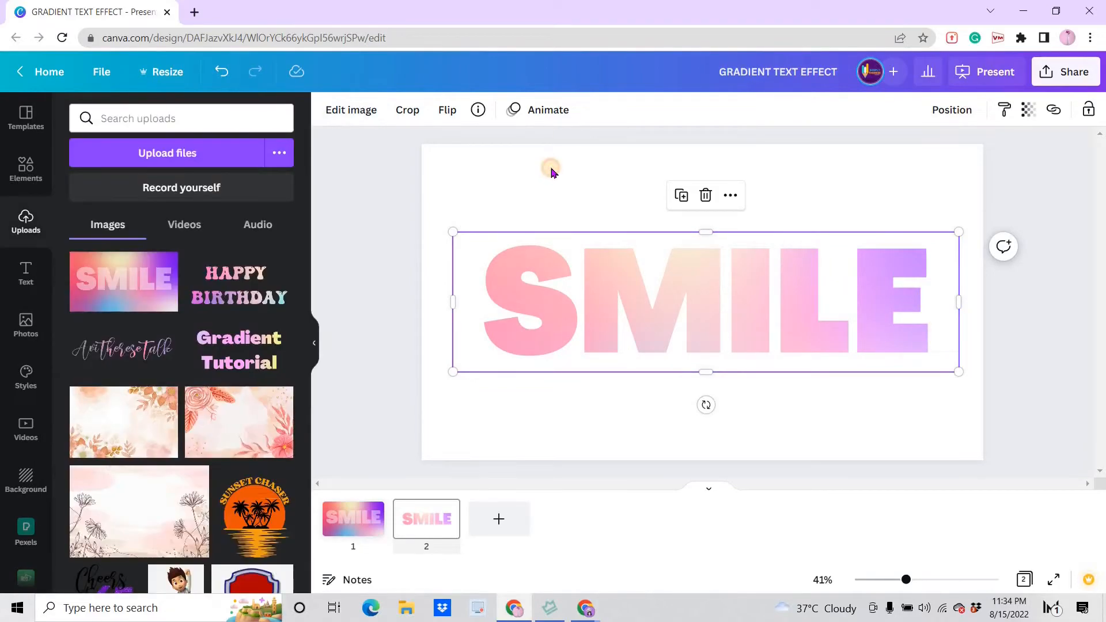
Set up the design's download as a PNG with a transparent background.
left_click(1064, 71)
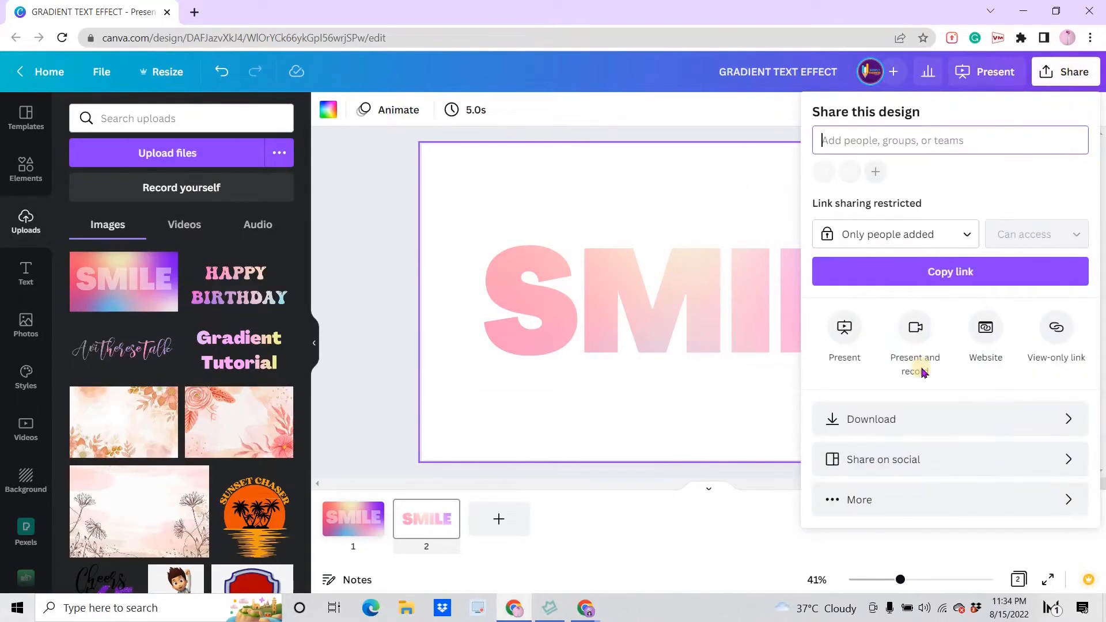
left_click(938, 420)
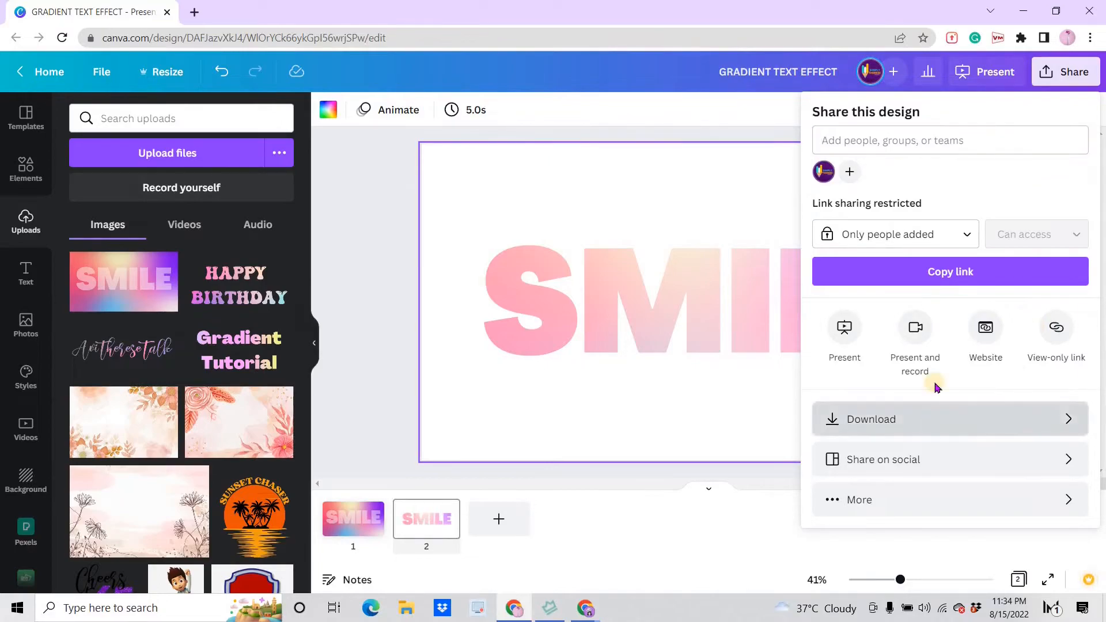
left_click(876, 172)
left_click(851, 133)
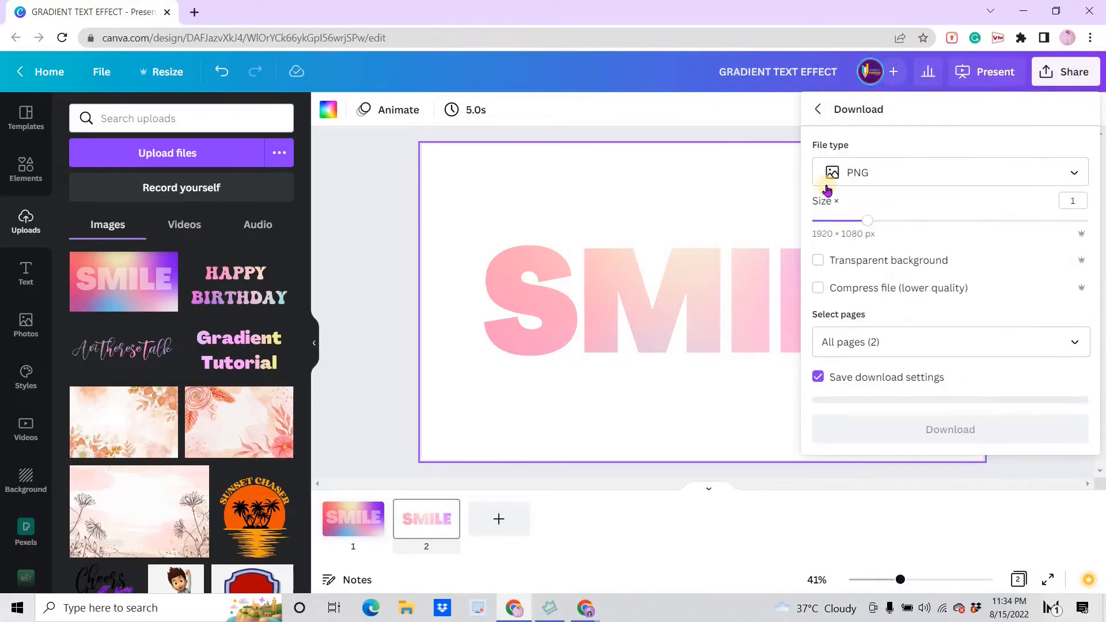
left_click(817, 262)
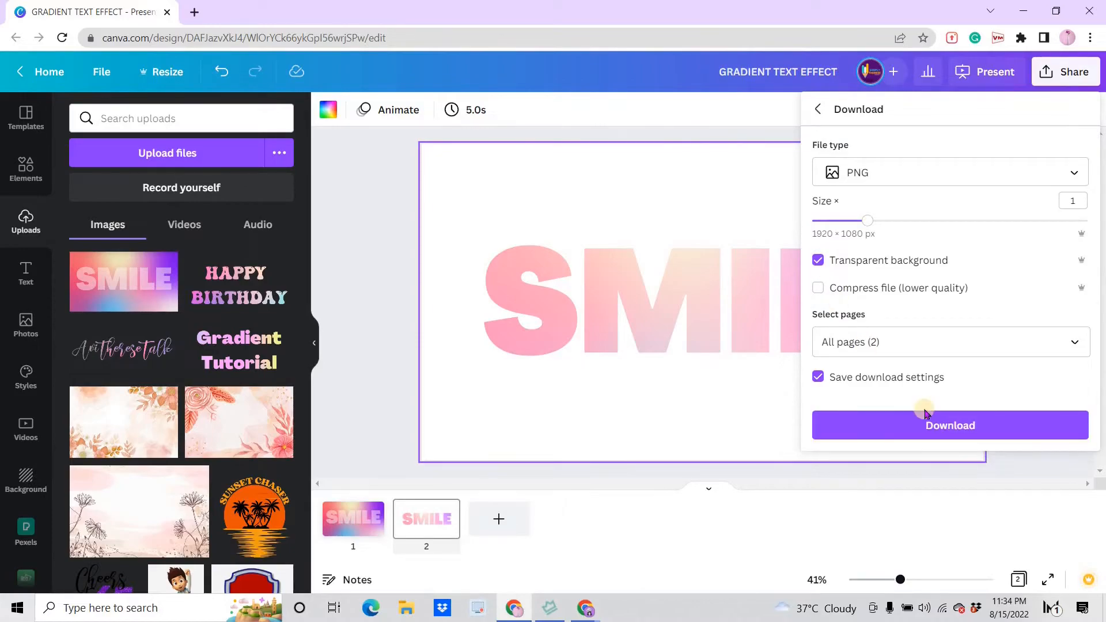
Limit the download to page 2, download the file and close the preview of the downloaded image.
left_click(1061, 340)
left_click(1071, 382)
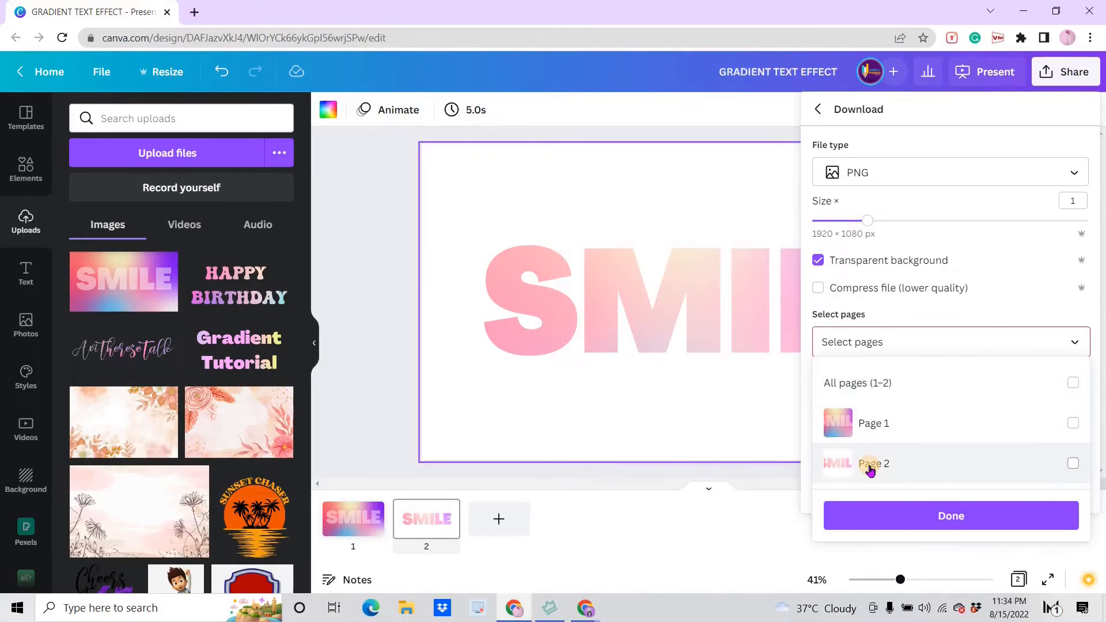
left_click(921, 515)
left_click(945, 425)
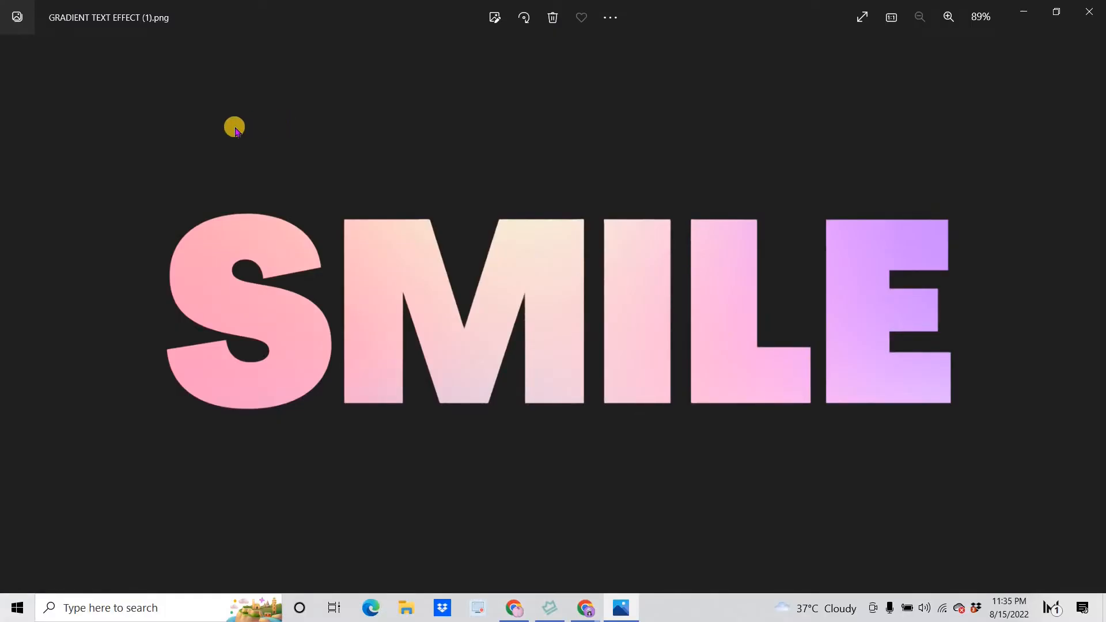
left_click(1084, 15)
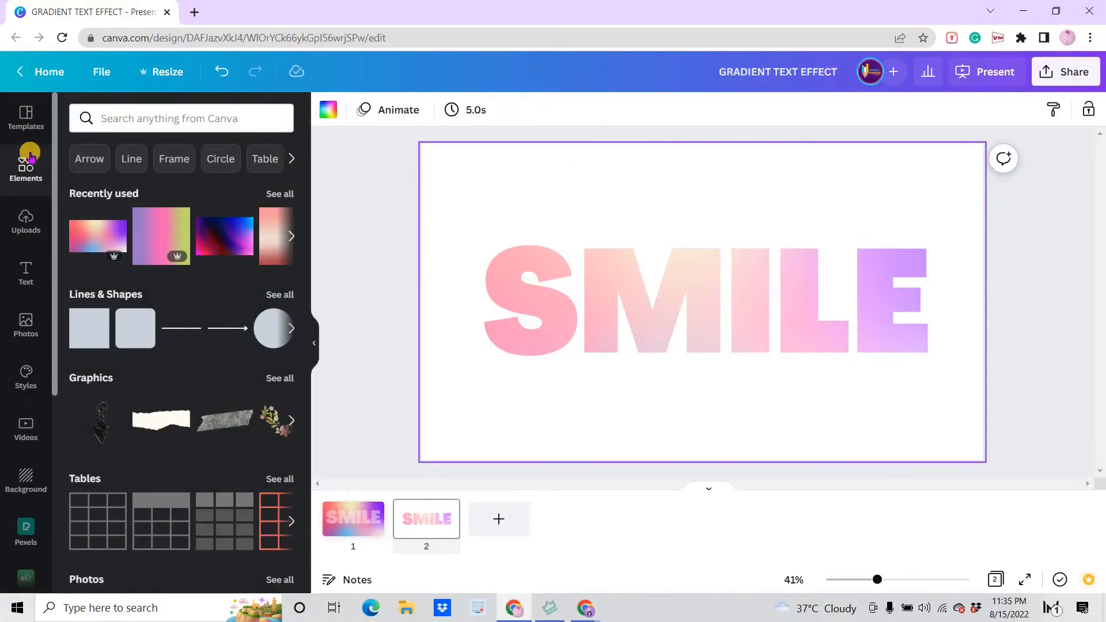